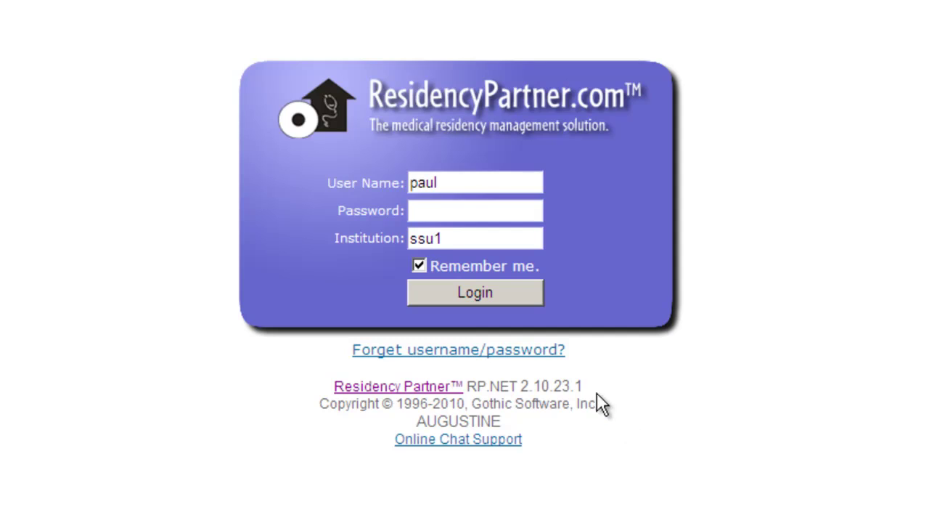
Enter the account password, fixing a typo, and log in to the Emergency Medicine 2009-2010 dashboard.
click(453, 215)
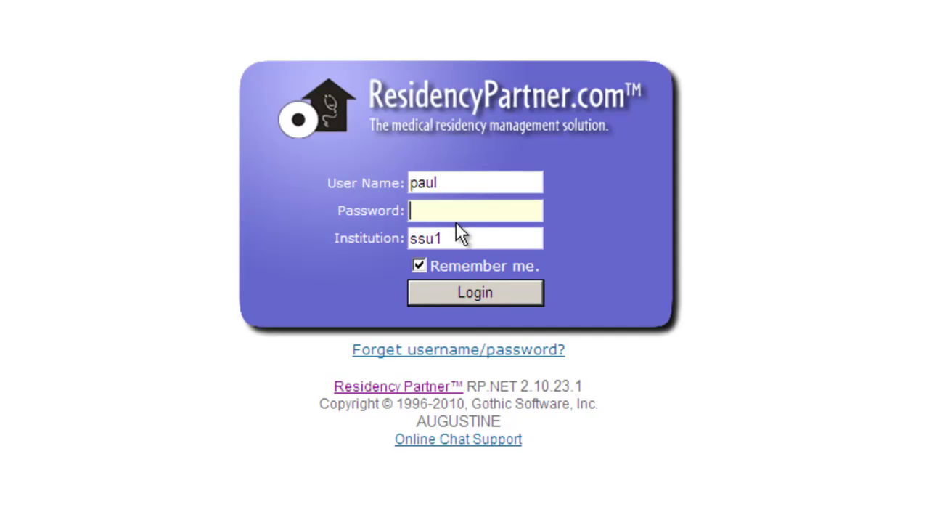
text(••)
key(BackSpace)
key(BackSpace)
text(••••••••)
click(477, 292)
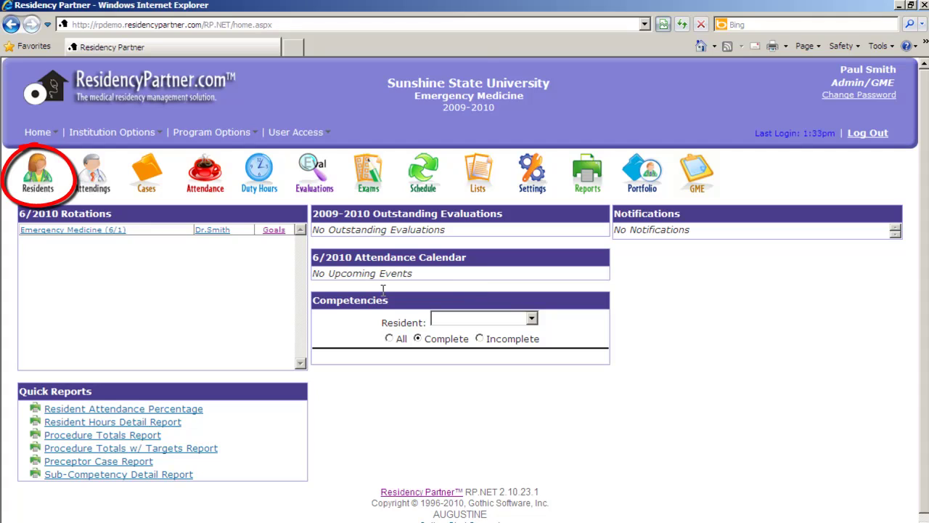
Open the Residents roster showing 2 residents and start a New Resident form.
click(42, 179)
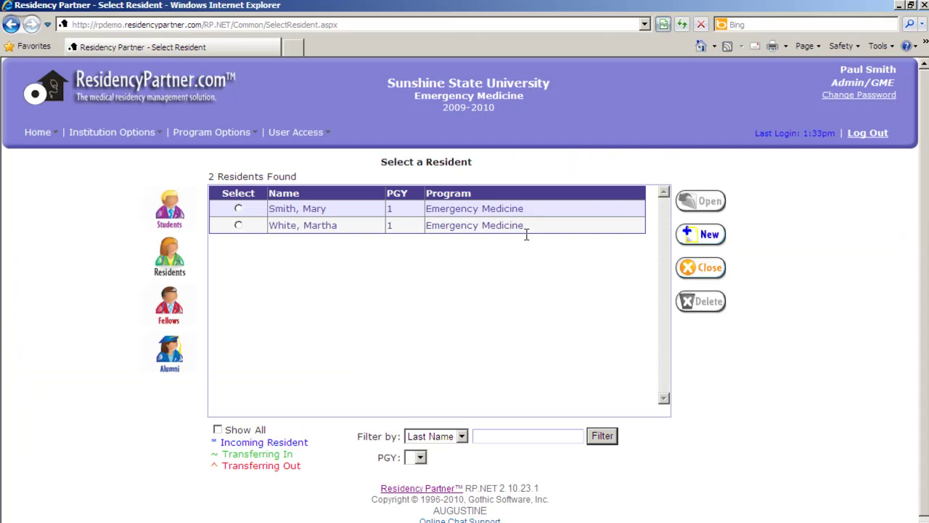
click(705, 234)
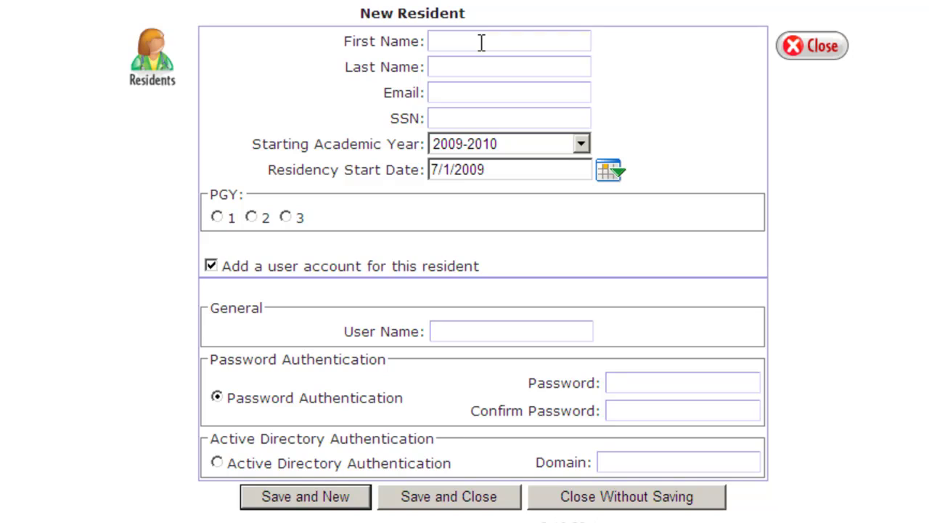
Enter the new resident's first and last name.
click(481, 42)
key(Tab)
Enter the resident's e-mail address, correcting the mistyped domain.
key(Tab)
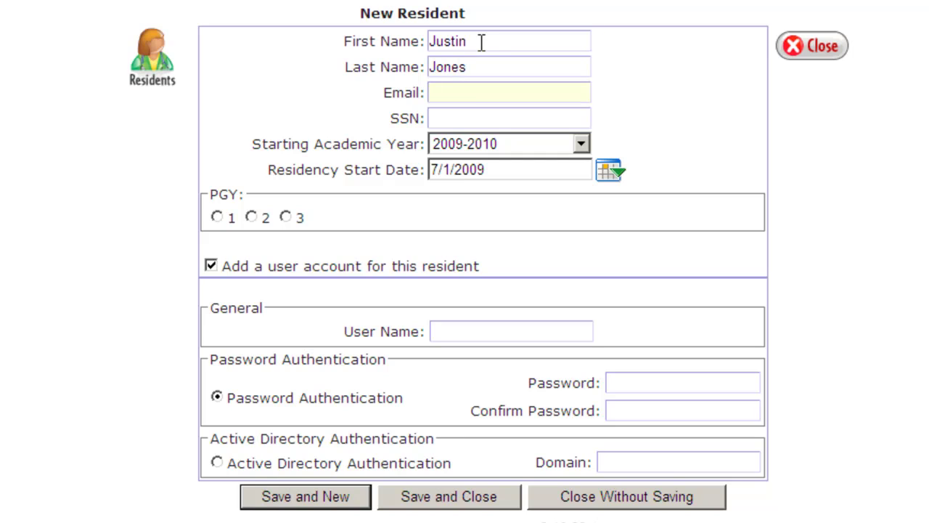
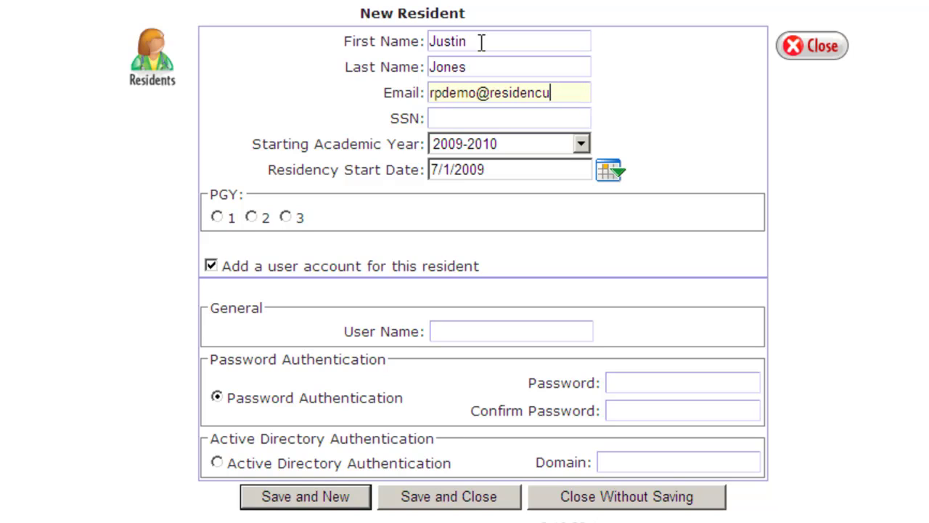
Enter the resident's SSN, removing a stray digit.
key(Tab)
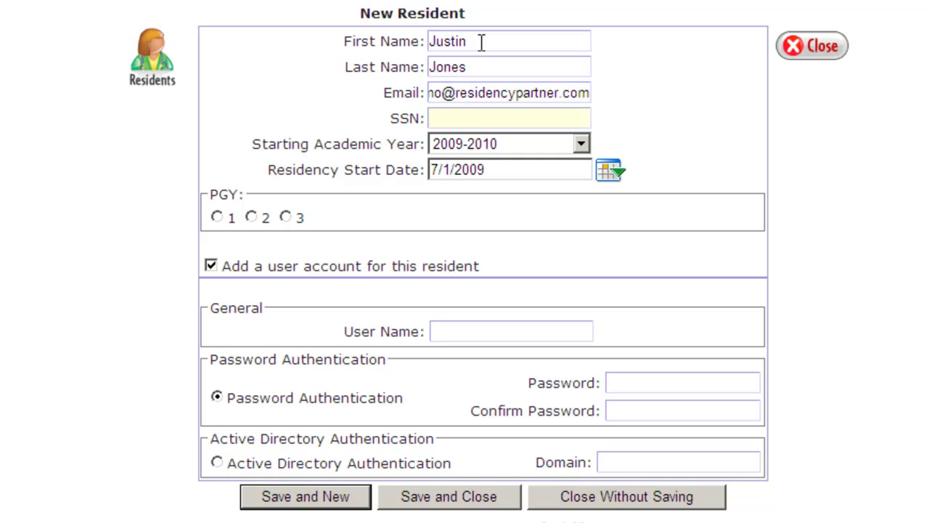
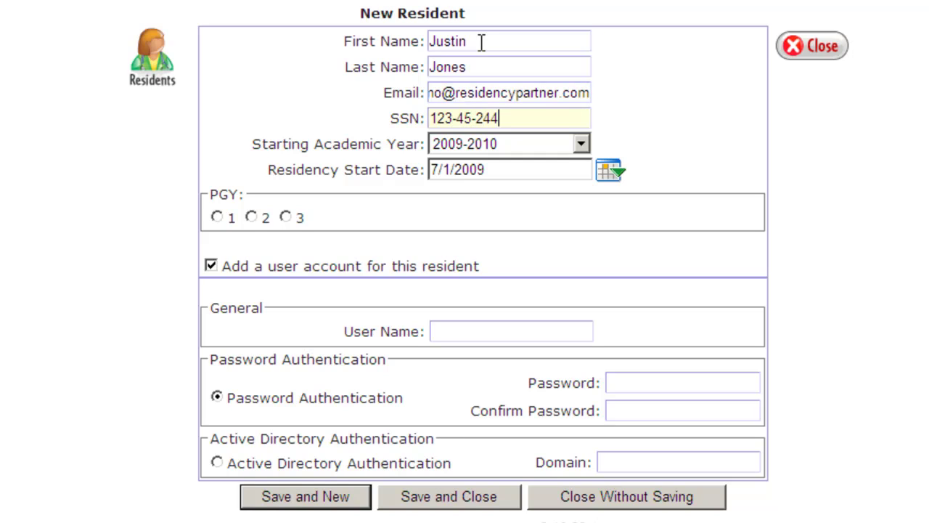
key(Tab)
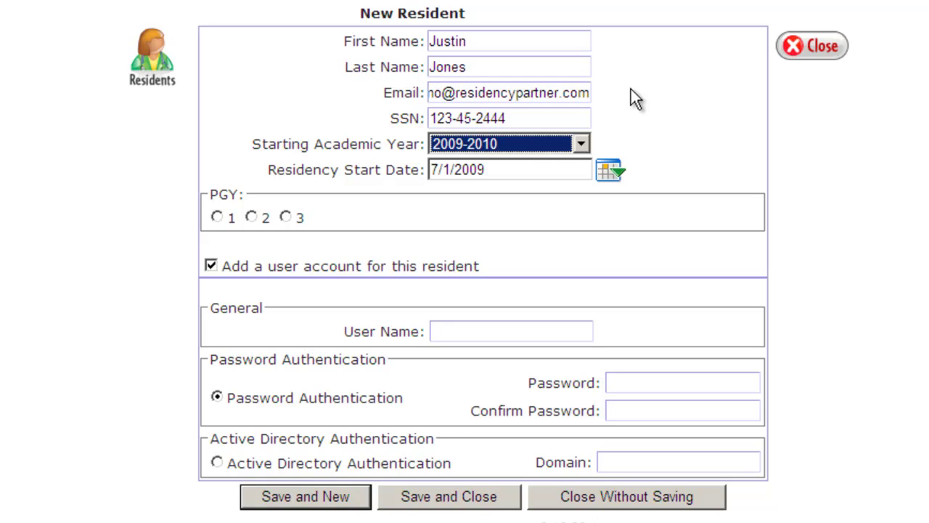
Keep 2009-2010 as the starting academic year, with start date 7/1/2009.
click(582, 143)
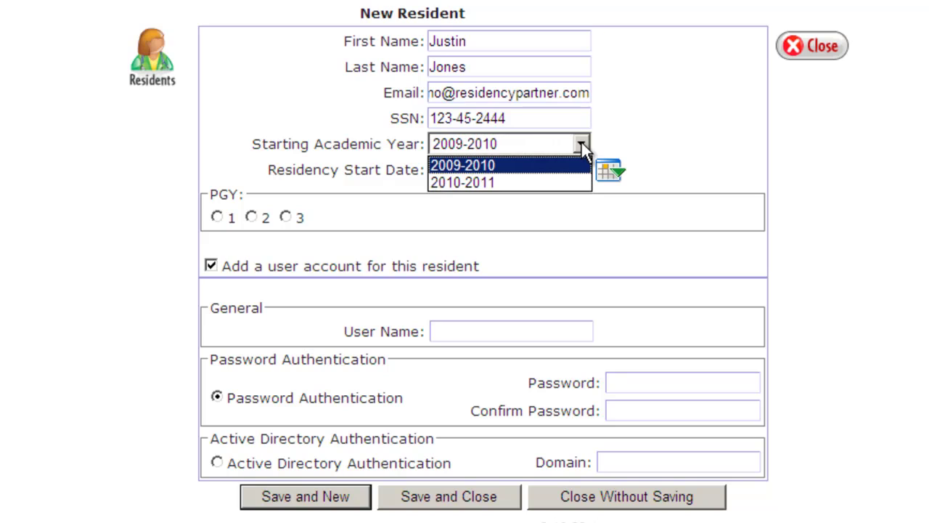
click(548, 165)
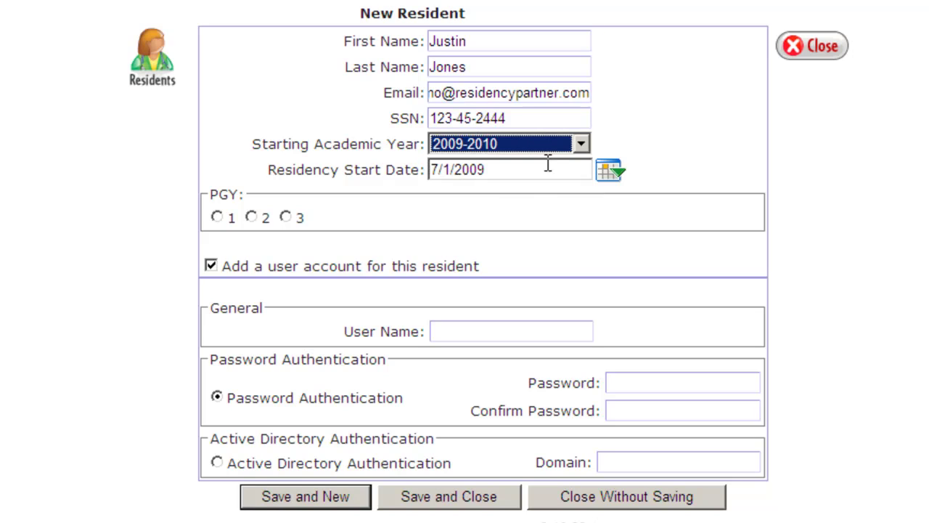
click(531, 168)
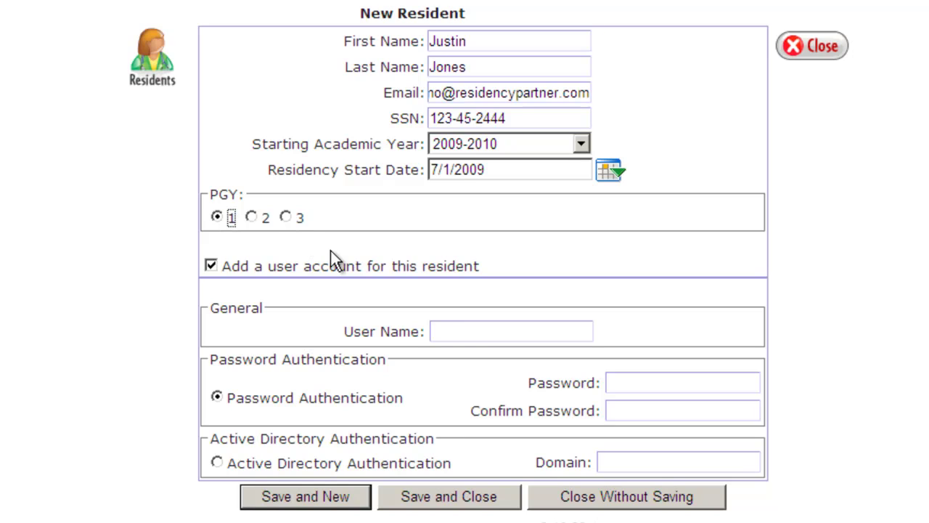
Give the resident a login user name and a confirmed account password.
click(474, 332)
text(justin)
key(Tab)
key(Tab)
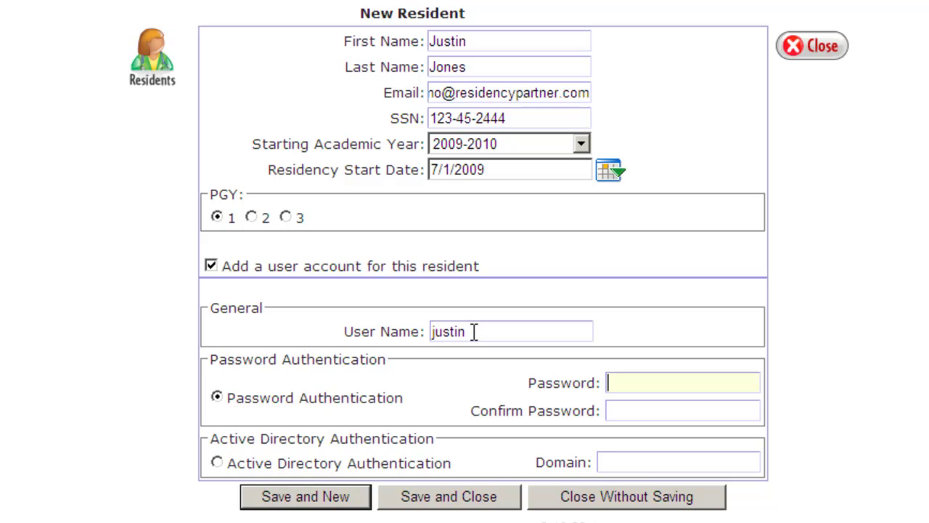
text(password)
key(Tab)
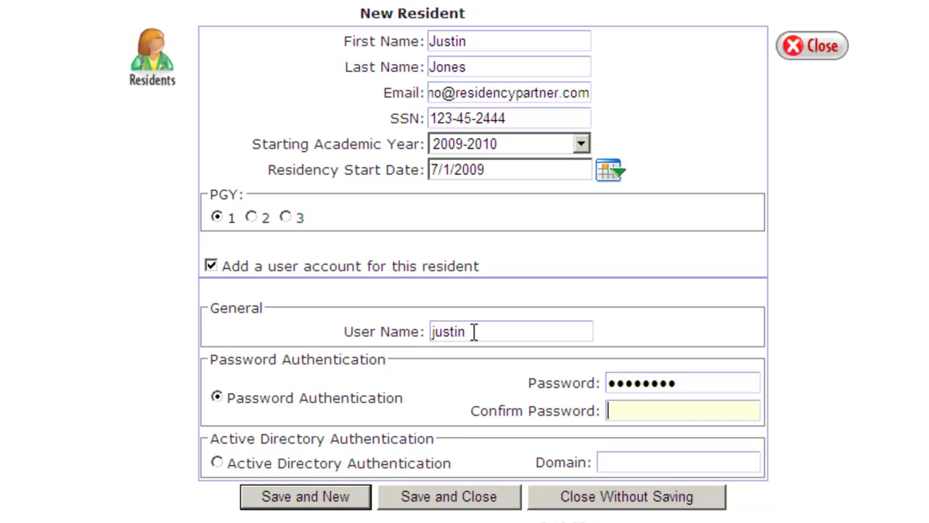
text(password)
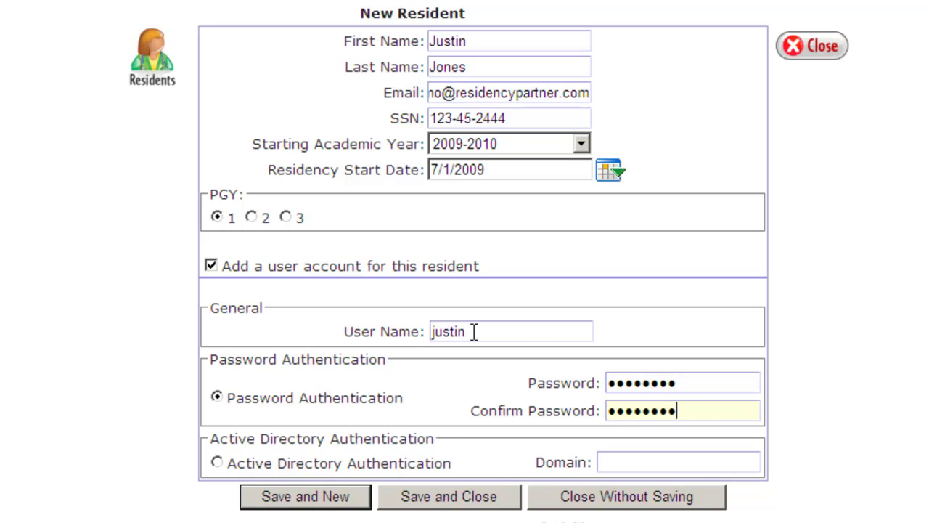
Save and close the new resident so the roster lists 3 PGY 1 residents.
click(453, 503)
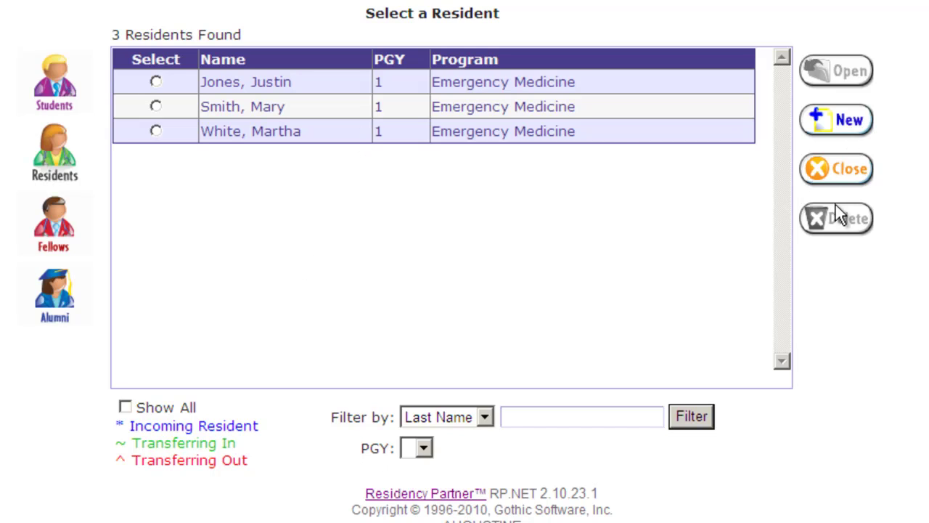
Return home and go to Program Options > Rotations > Rotation Blocks.
click(842, 174)
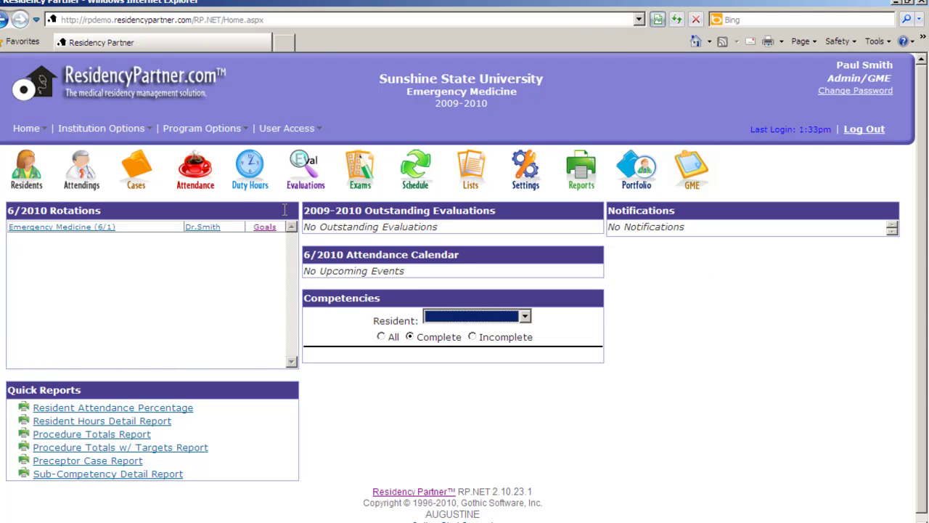
mouse_move(231, 129)
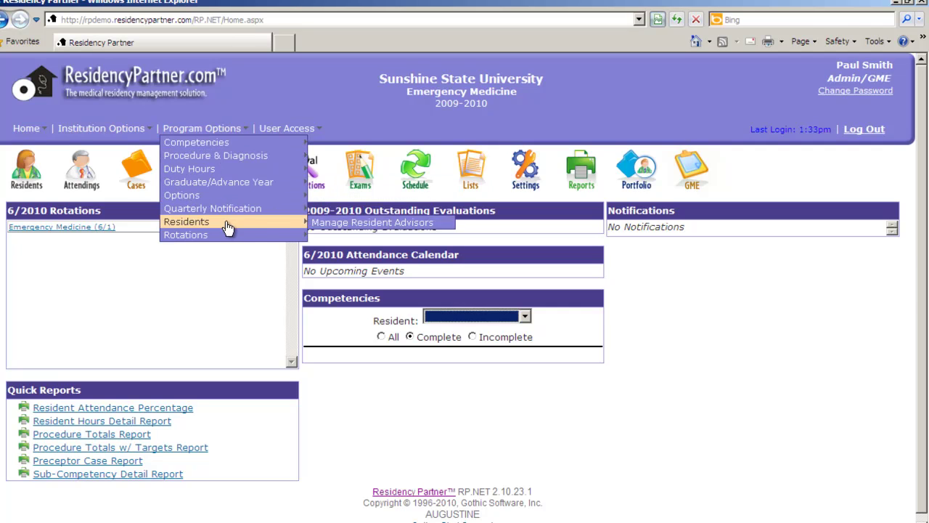
mouse_move(233, 238)
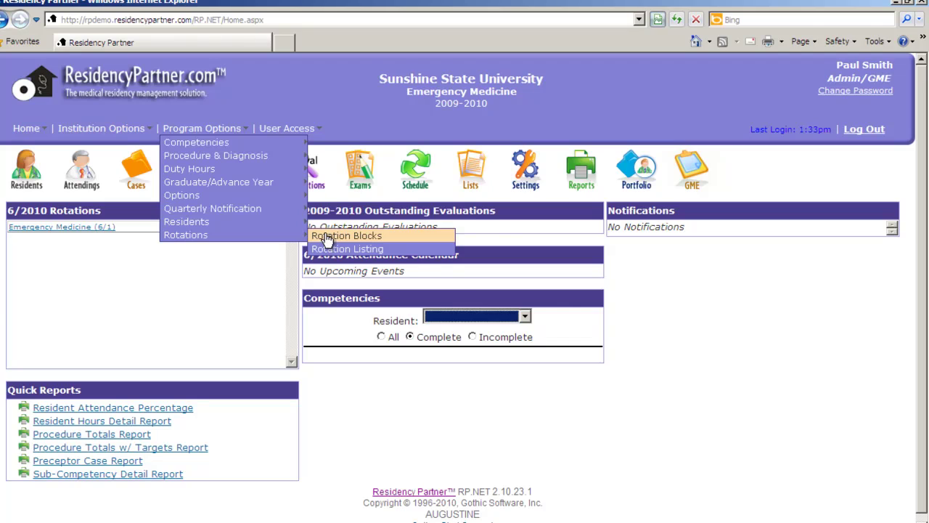
click(327, 237)
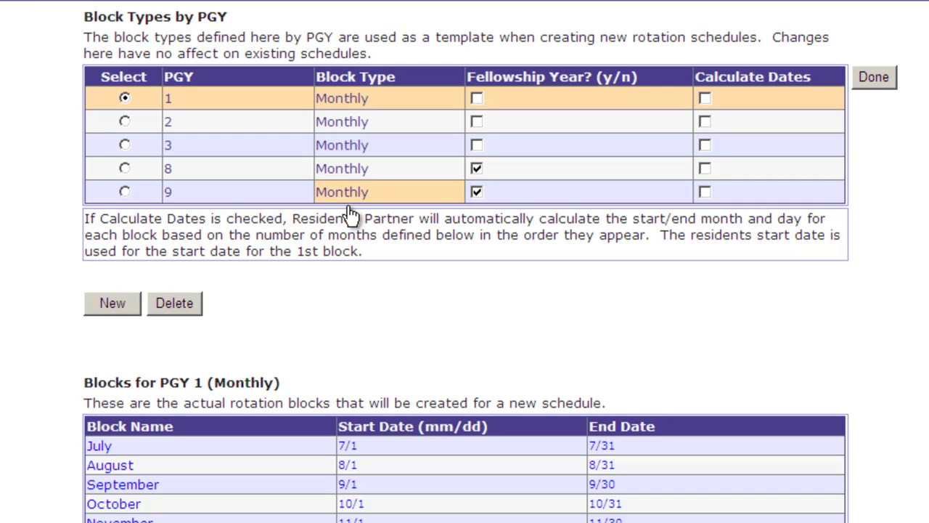
Scroll through the Block Types by PGY list to review the monthly block templates.
scroll(396, 341, down, 3)
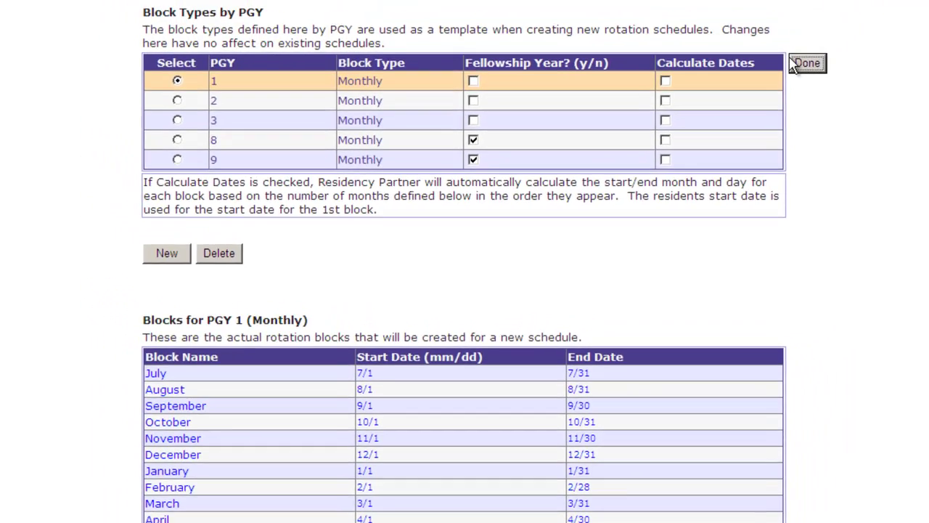
Return home and open the rotation Schedule page for the PGY 1 resident.
click(805, 62)
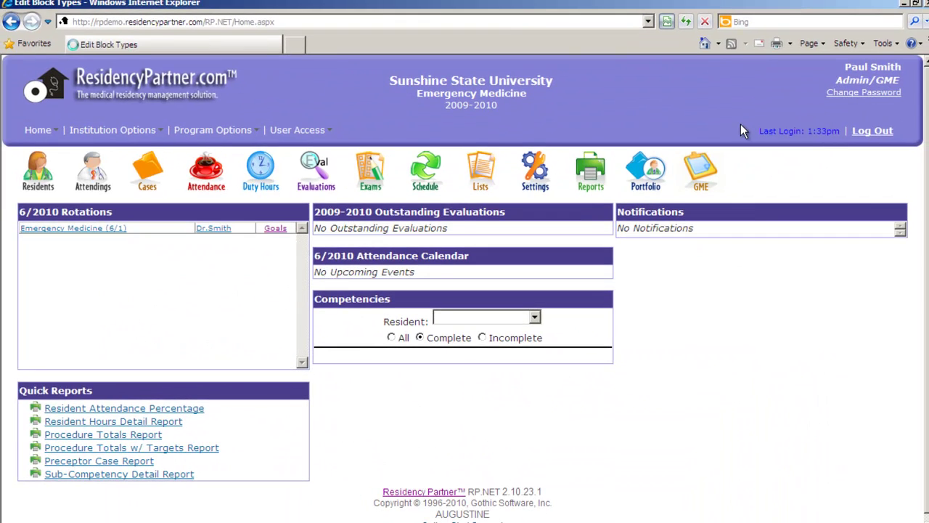
click(428, 174)
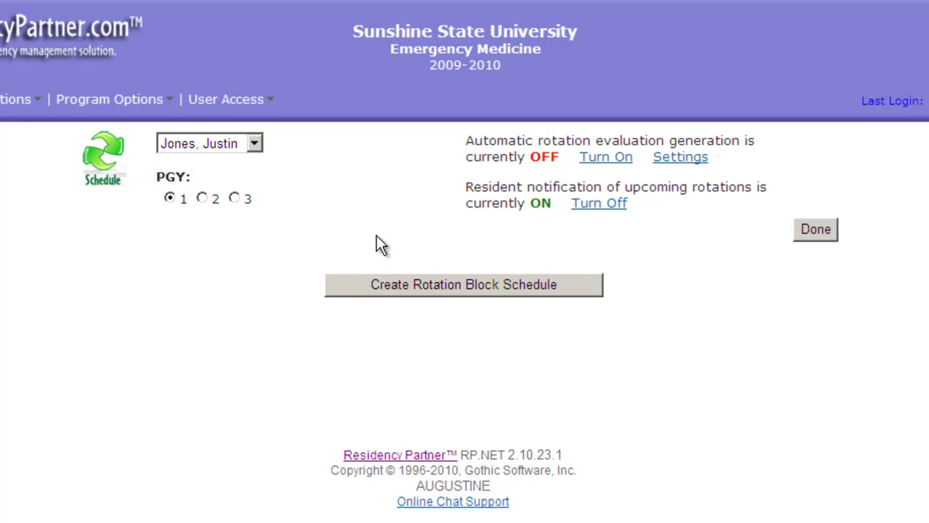
Create a 2009-2010 block schedule of twelve monthly blocks, 7/1/2009 to 6/30/2010.
click(457, 283)
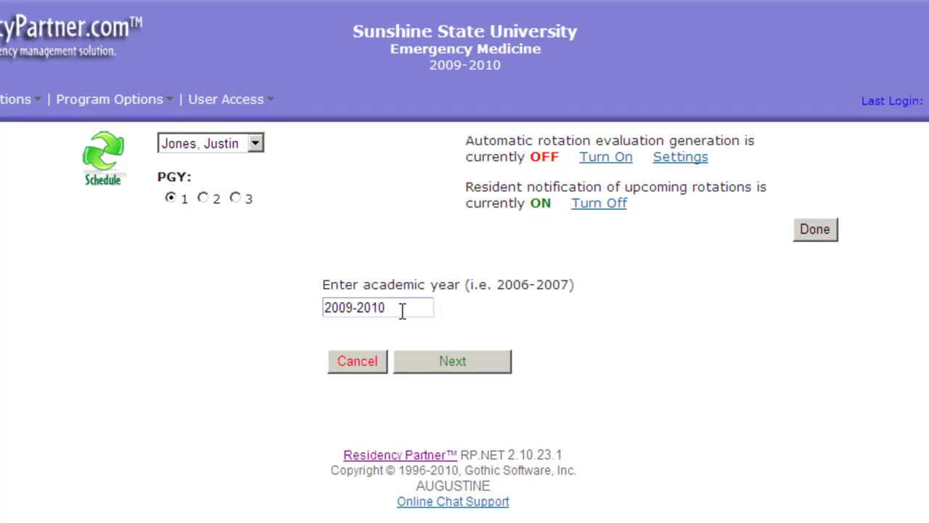
click(401, 308)
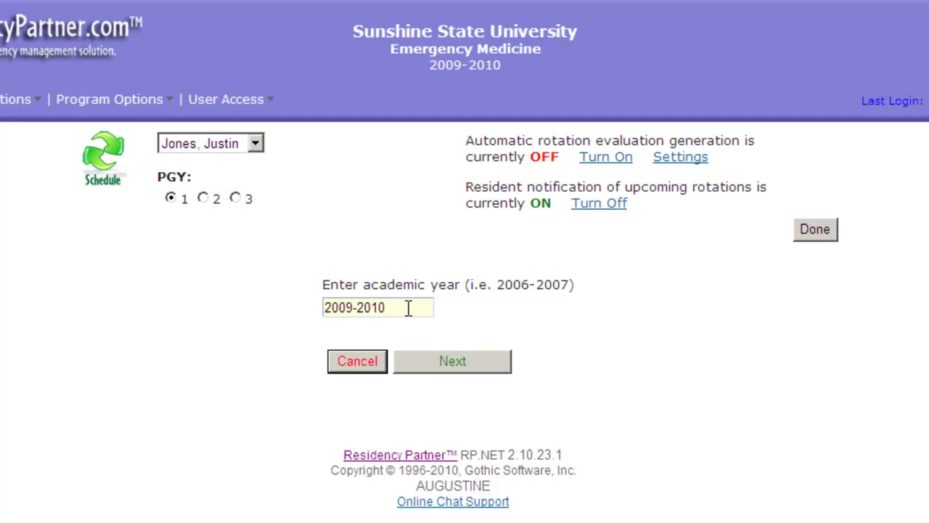
click(448, 361)
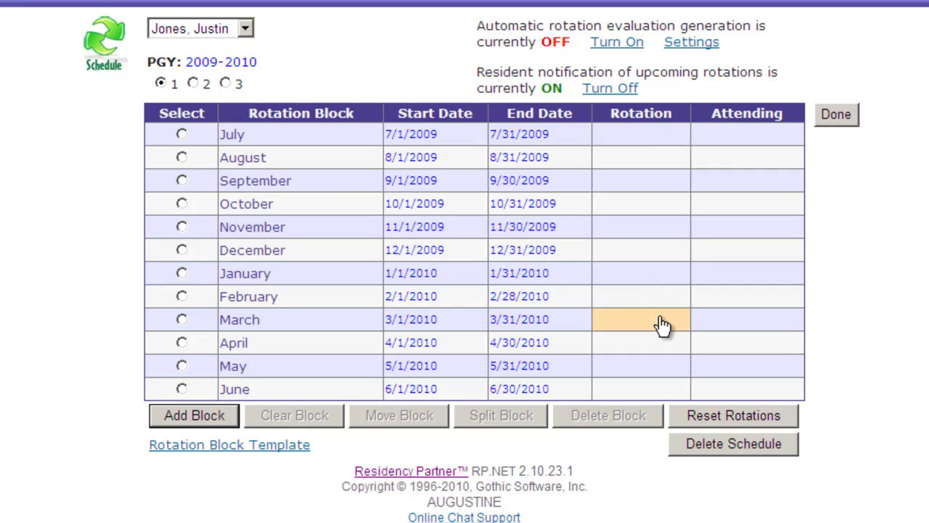
Set the June block's rotation to Emergency Medicine and open its attending selection.
click(674, 396)
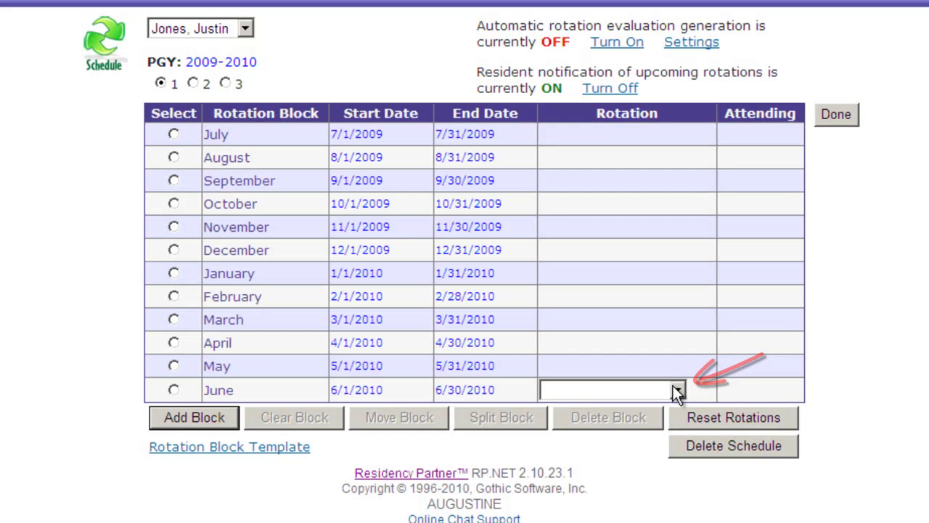
click(677, 390)
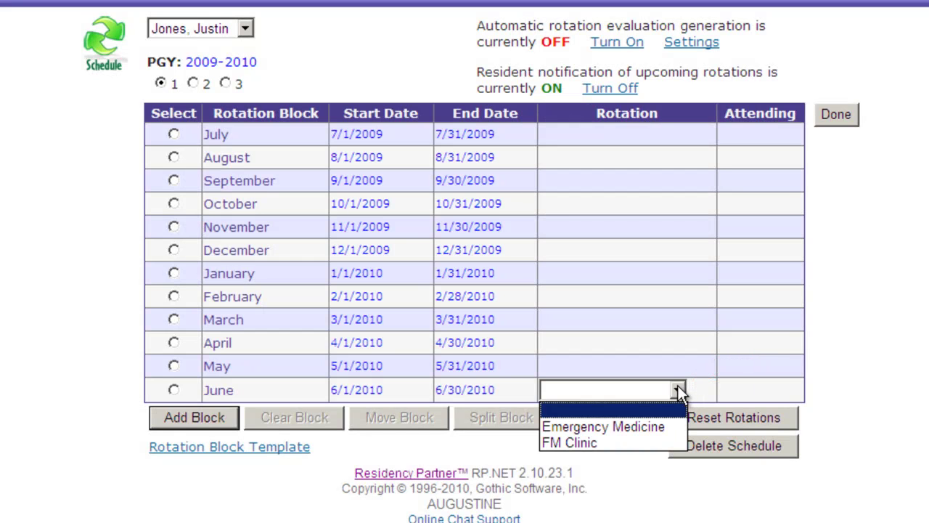
click(630, 427)
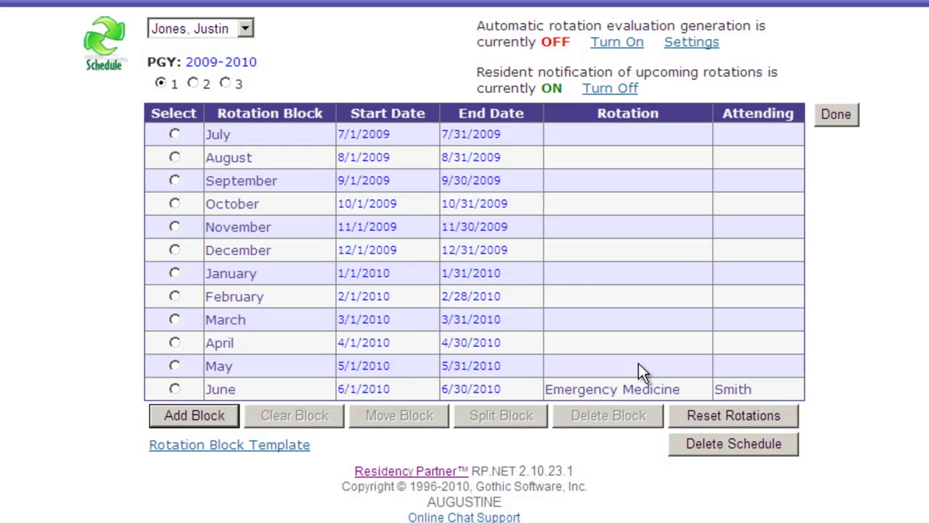
click(735, 392)
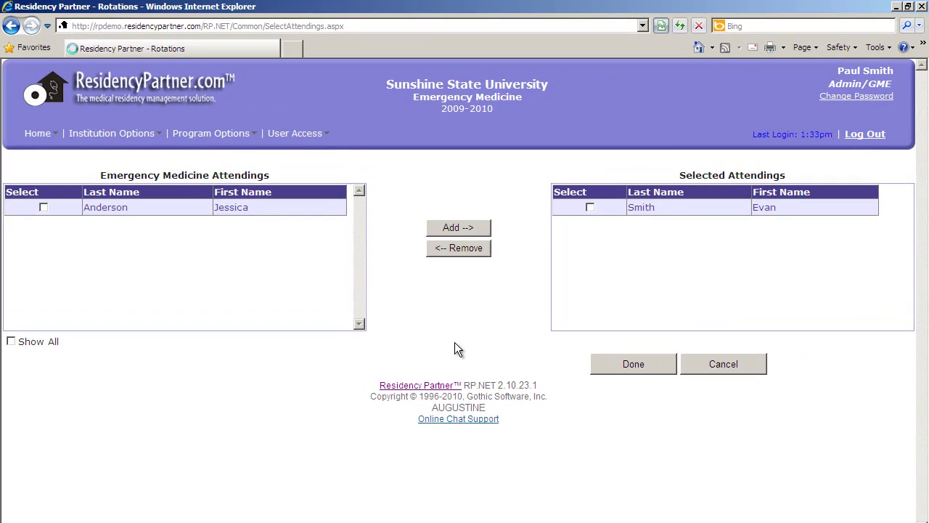
Replace June Emergency Medicine's default attending with the other listed attending and save.
click(590, 208)
click(453, 251)
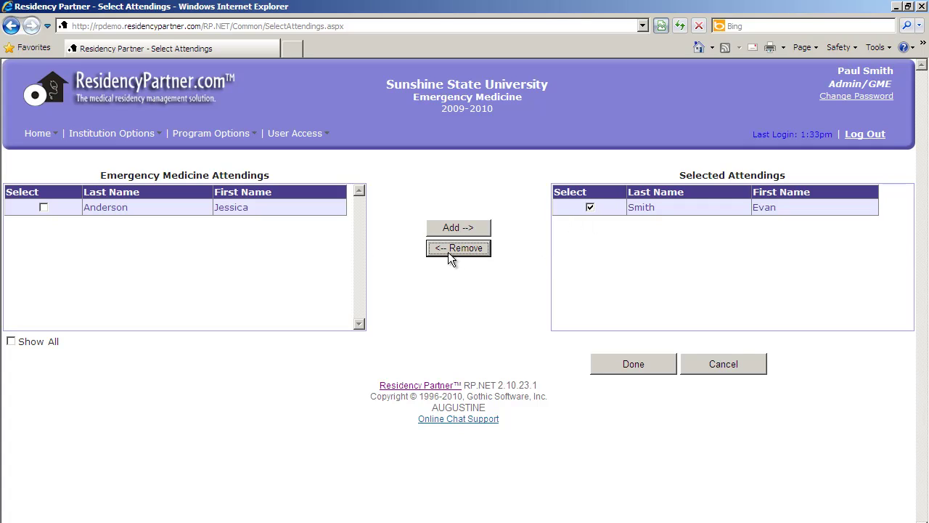
click(46, 207)
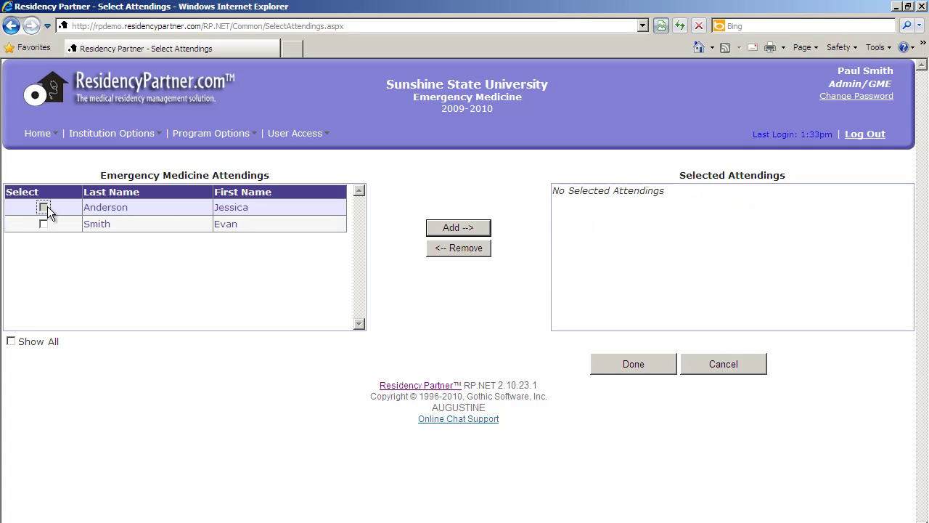
click(453, 228)
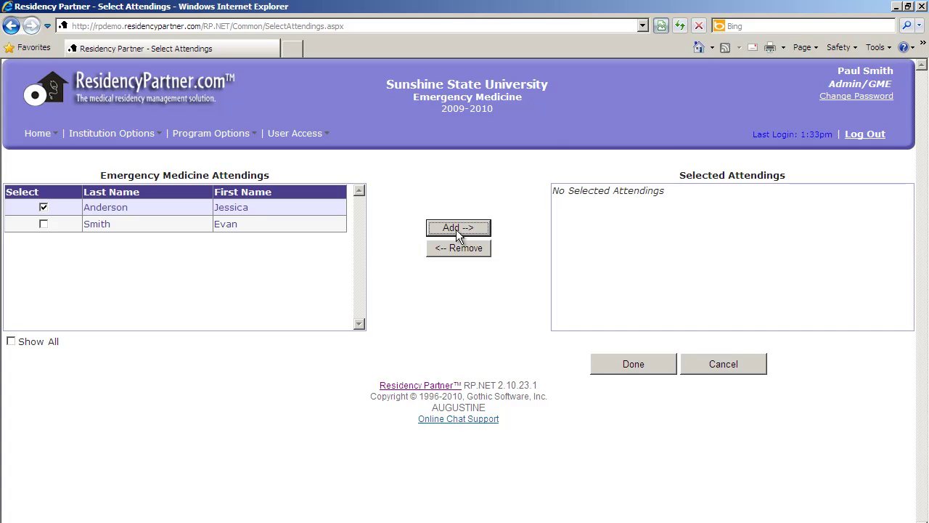
click(618, 367)
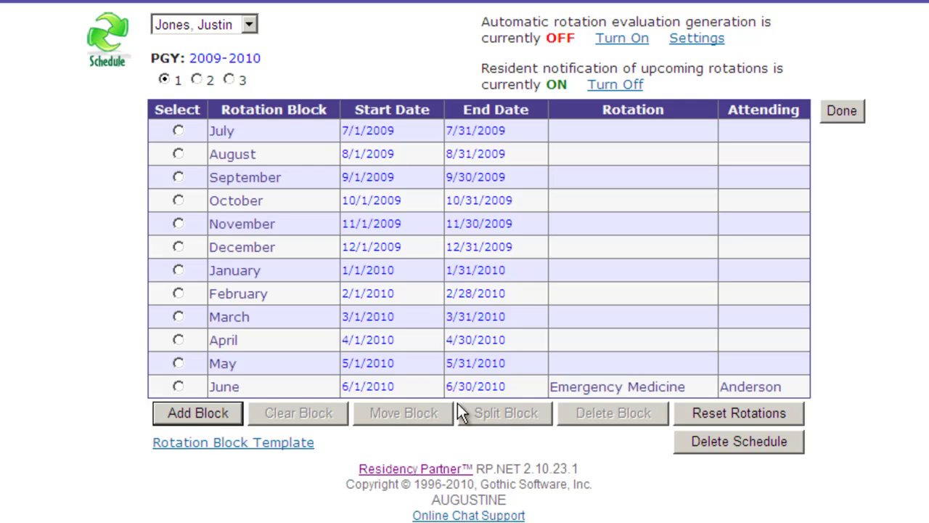
Select the May block, then save the schedule and return to the home dashboard.
click(178, 363)
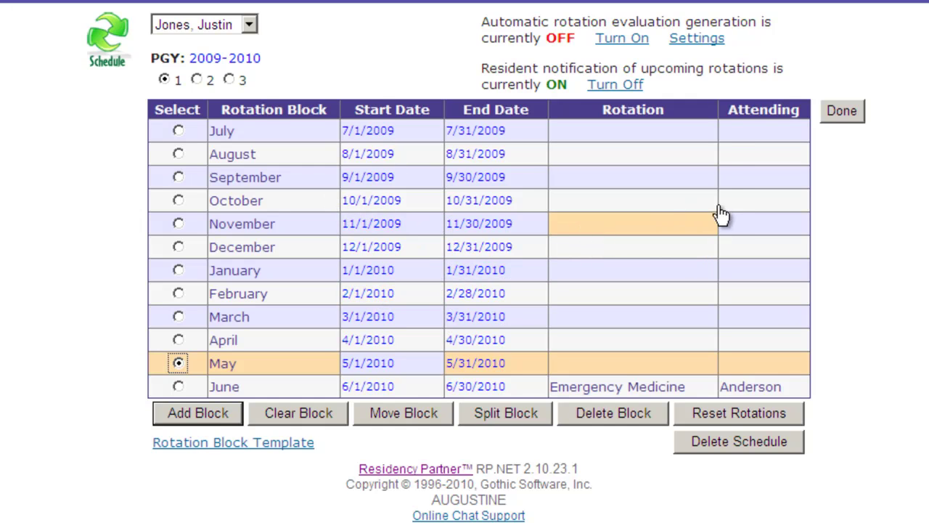
click(846, 111)
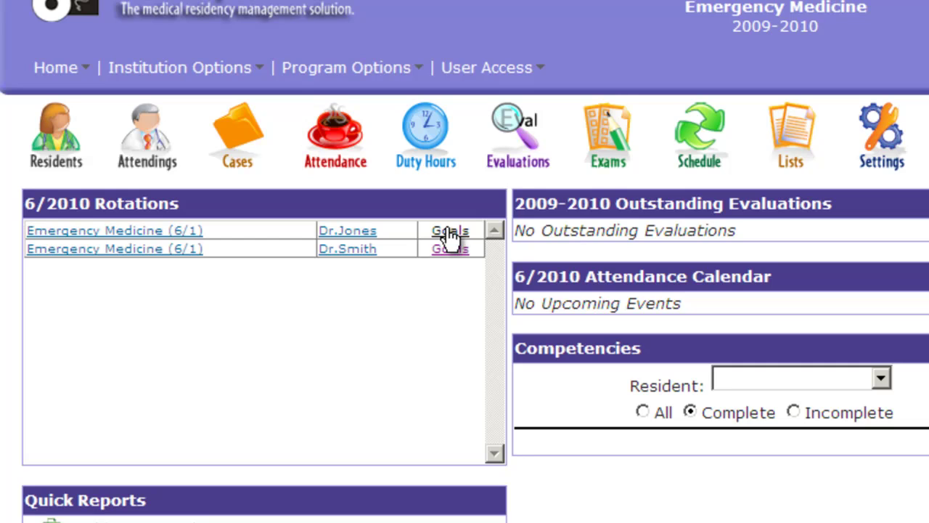
click(450, 233)
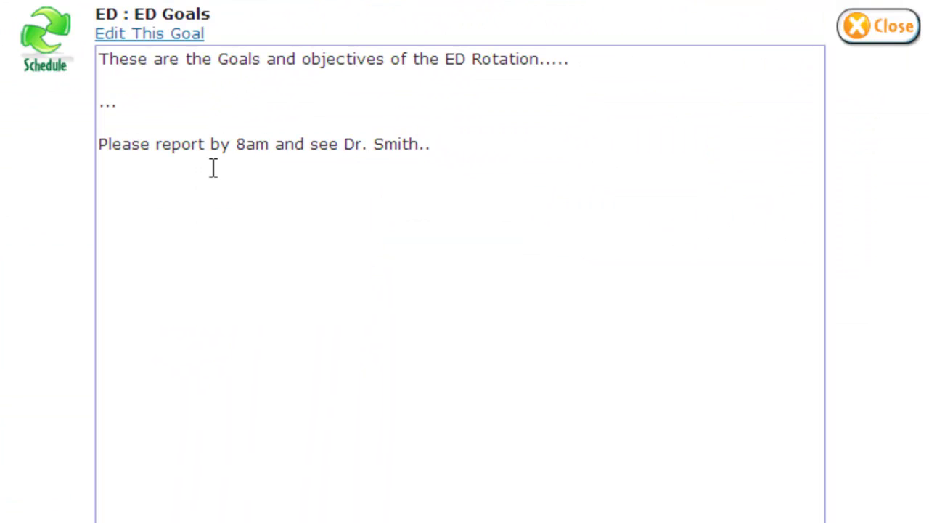
click(878, 32)
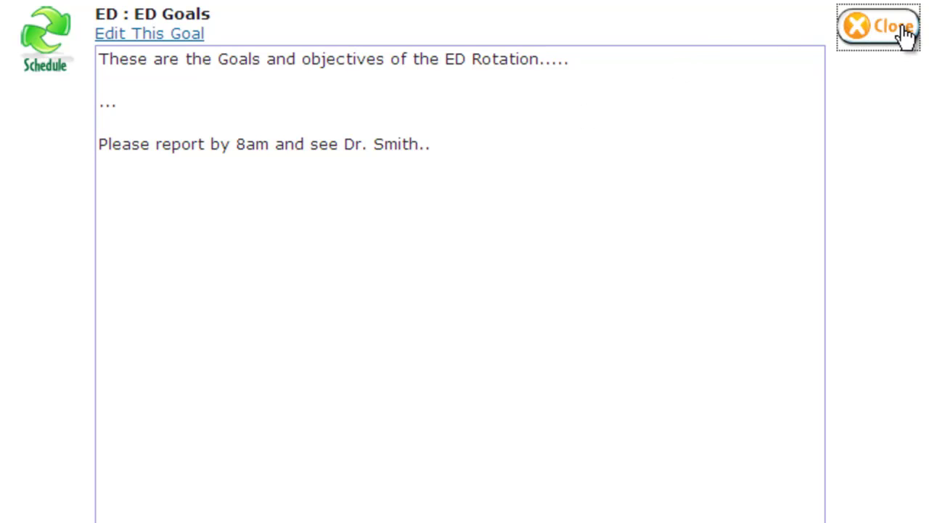